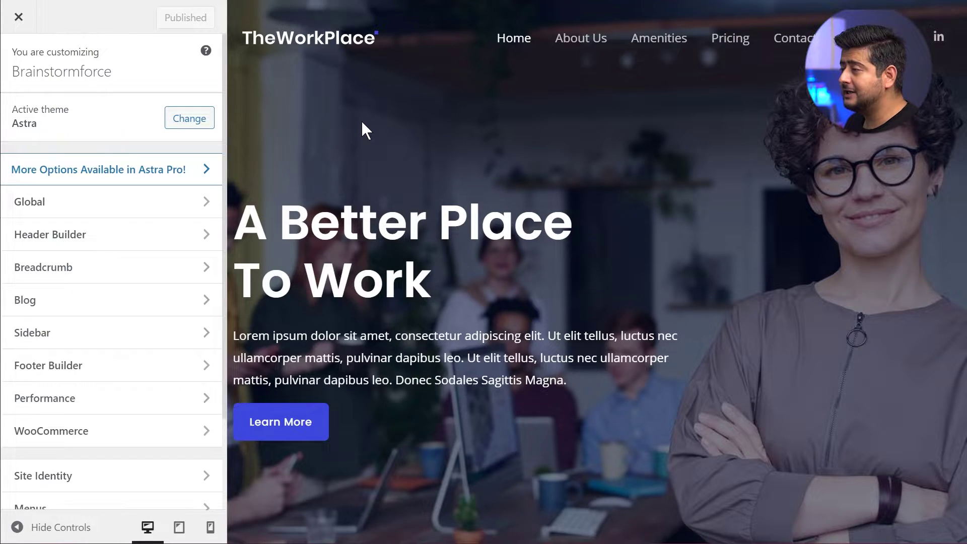
Look over the homepage preview and open the theme's global typography settings
{"action": "scroll", "coordinate": [361, 123], "scroll_direction": "down", "scroll_amount": 10}
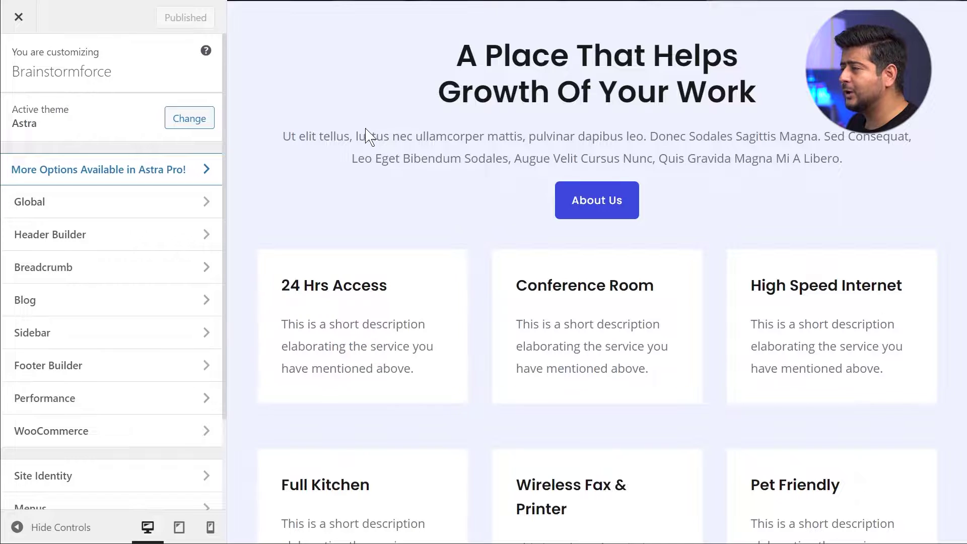
{"action": "scroll", "coordinate": [352, 140], "scroll_direction": "up", "scroll_amount": 10}
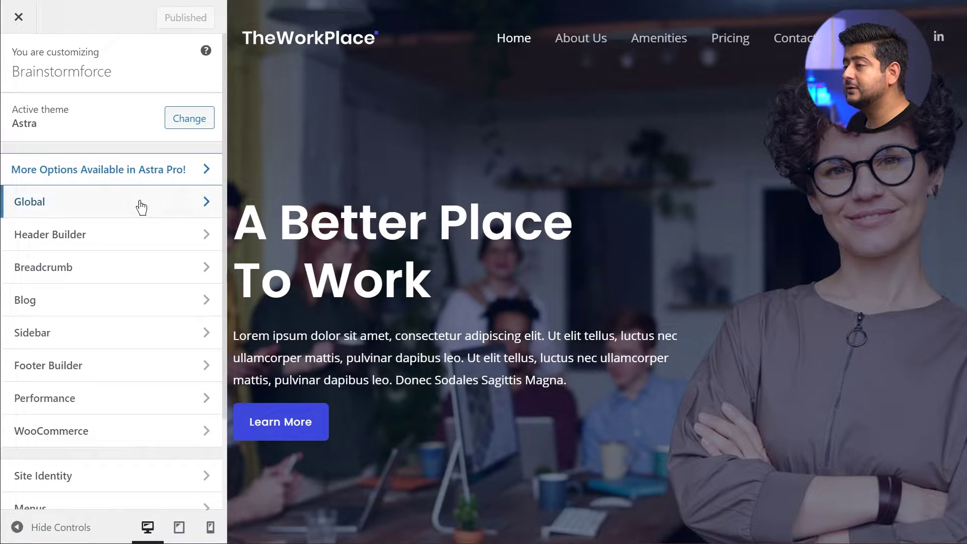
{"action": "left_click", "coordinate": [77, 208]}
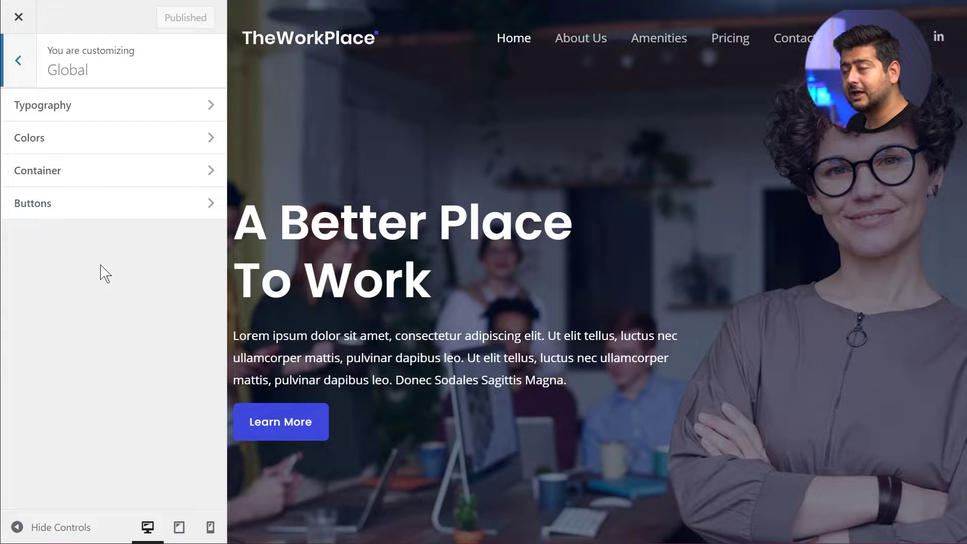
{"action": "left_click", "coordinate": [43, 115]}
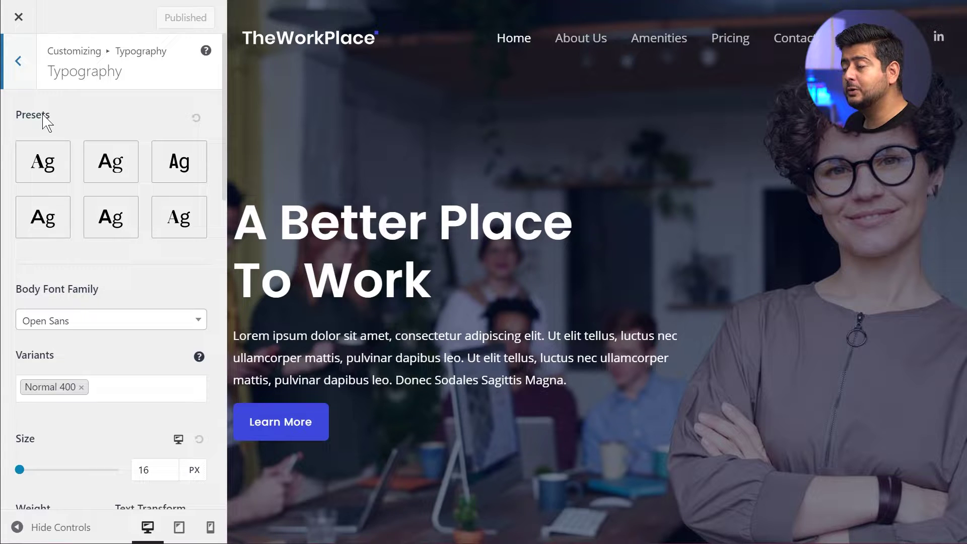
{"action": "left_click", "coordinate": [43, 160]}
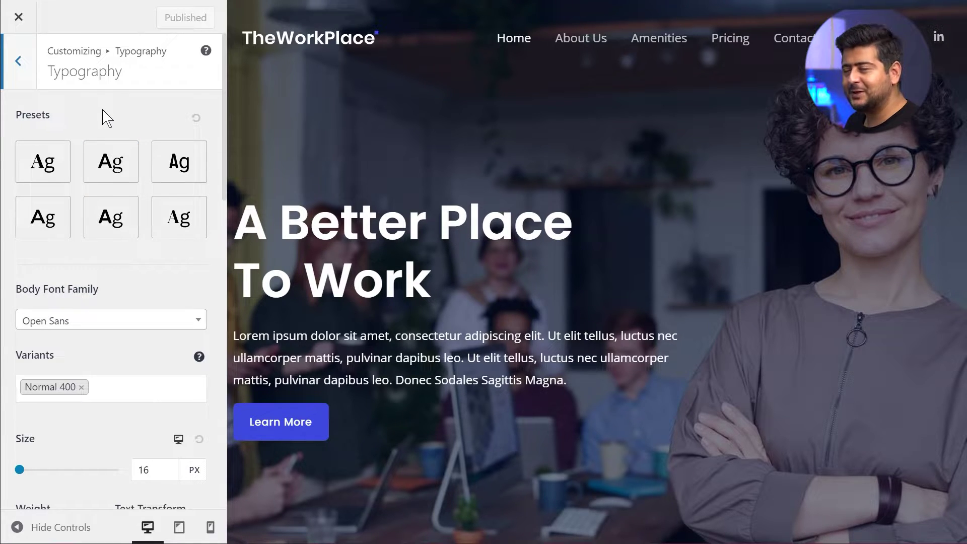
Examine the body and heading font options, including family, variants, size, weight, text transform and line height
{"action": "scroll", "coordinate": [225, 117], "scroll_direction": "down", "scroll_amount": 1}
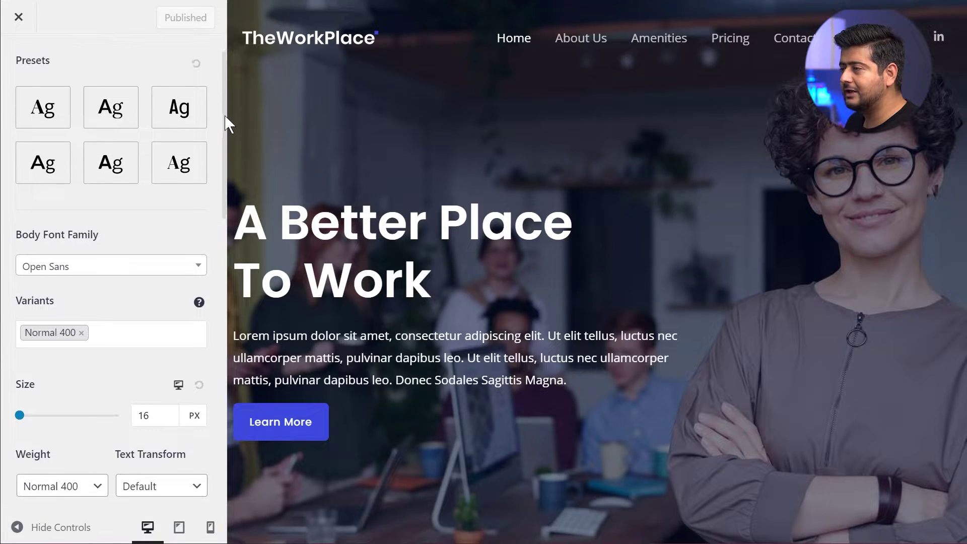
{"action": "scroll", "coordinate": [227, 129], "scroll_direction": "down", "scroll_amount": 1}
{"action": "scroll", "coordinate": [228, 137], "scroll_direction": "down", "scroll_amount": 3}
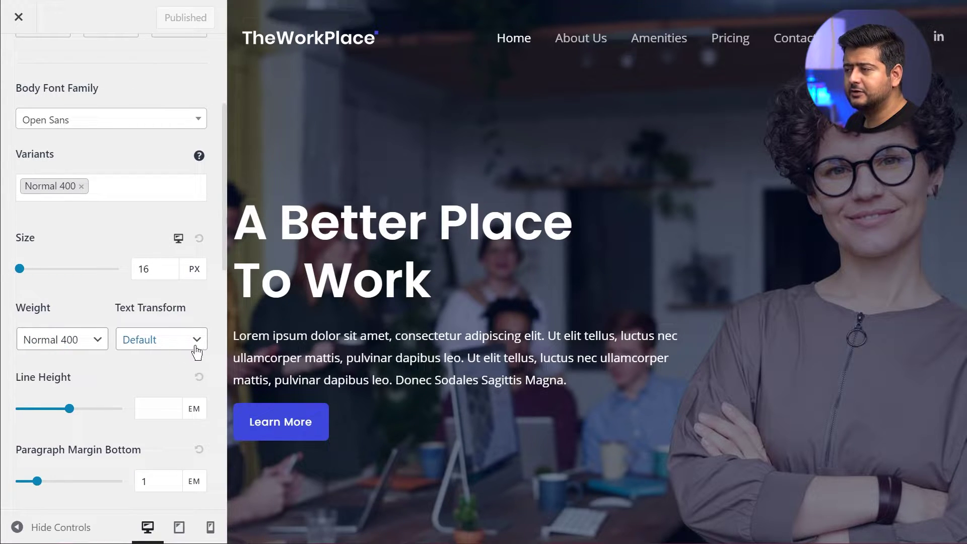
{"action": "left_click_drag", "start_coordinate": [228, 249], "coordinate": [219, 403]}
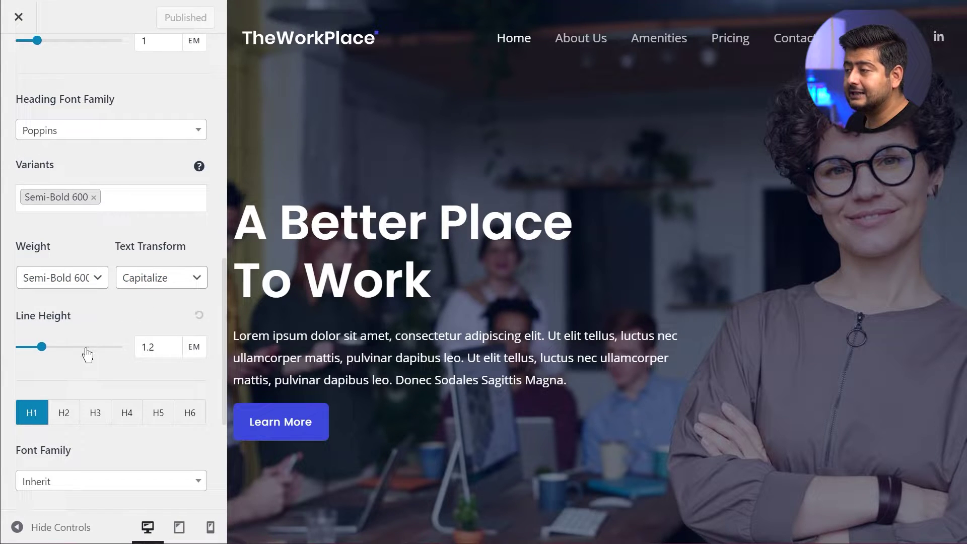
{"action": "scroll", "coordinate": [221, 360], "scroll_direction": "down", "scroll_amount": 1}
{"action": "scroll", "coordinate": [223, 370], "scroll_direction": "down", "scroll_amount": 1}
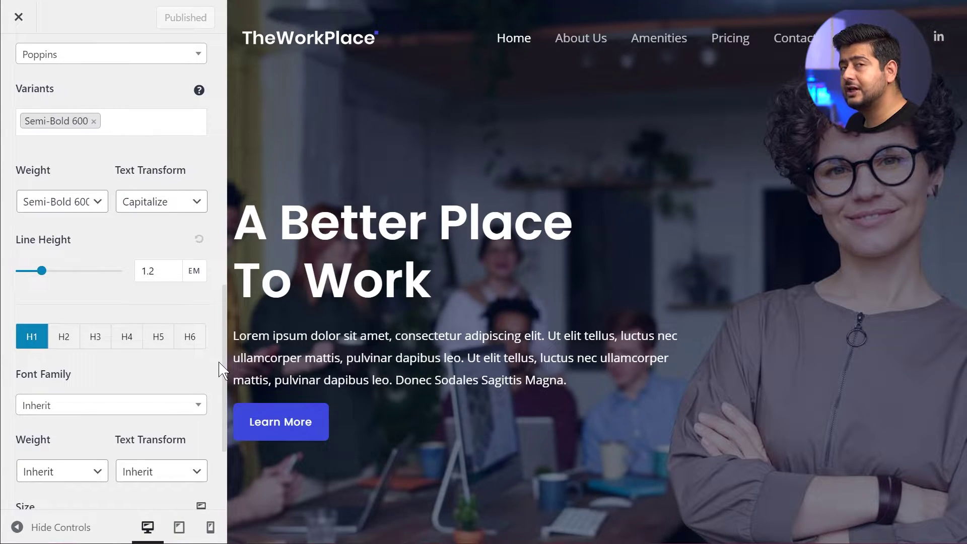
{"action": "scroll", "coordinate": [224, 385], "scroll_direction": "down", "scroll_amount": 1}
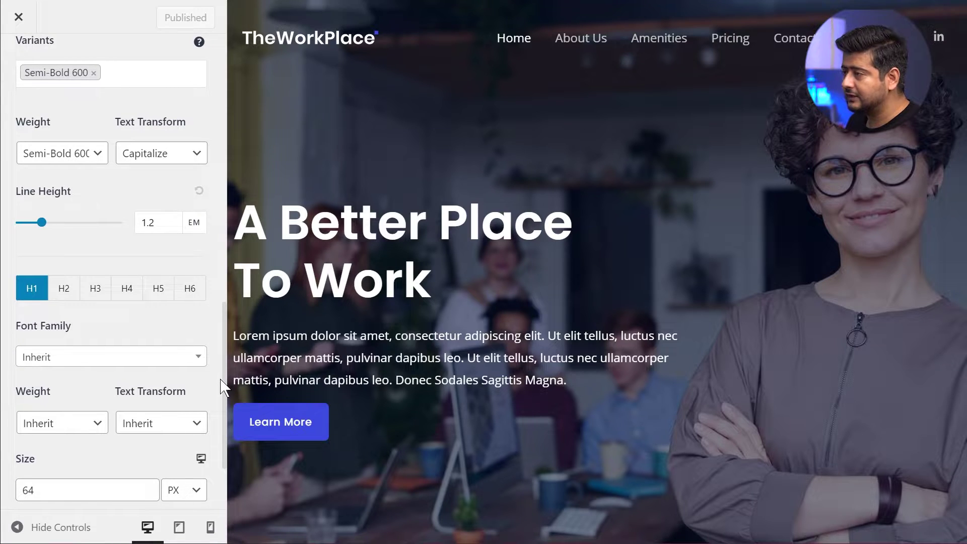
{"action": "scroll", "coordinate": [222, 387], "scroll_direction": "down", "scroll_amount": 3}
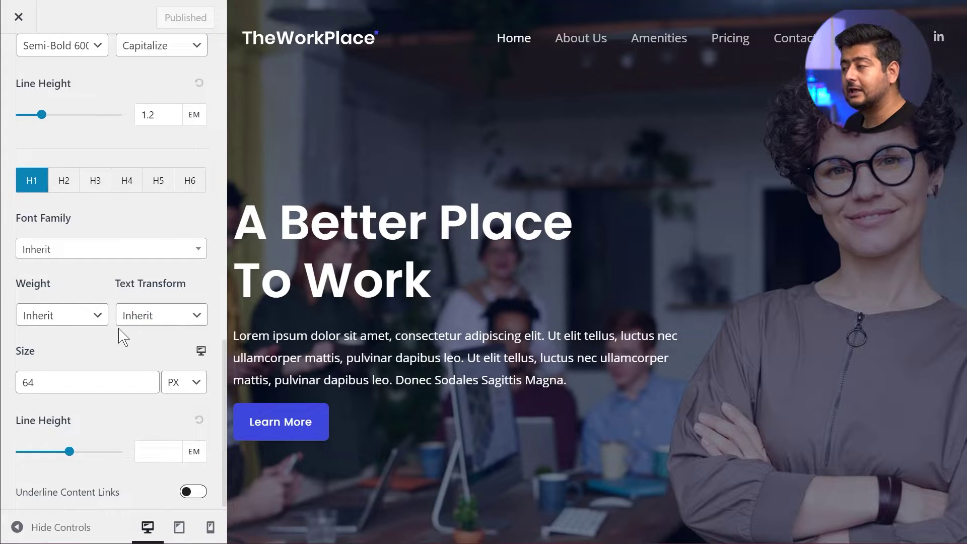
Check the font settings of each heading level from H2 to H6, return to H1, and go back to the typography presets
{"action": "left_click", "coordinate": [77, 181]}
{"action": "left_click", "coordinate": [99, 189]}
{"action": "left_click", "coordinate": [137, 189]}
{"action": "left_click", "coordinate": [162, 189]}
{"action": "left_click", "coordinate": [193, 190]}
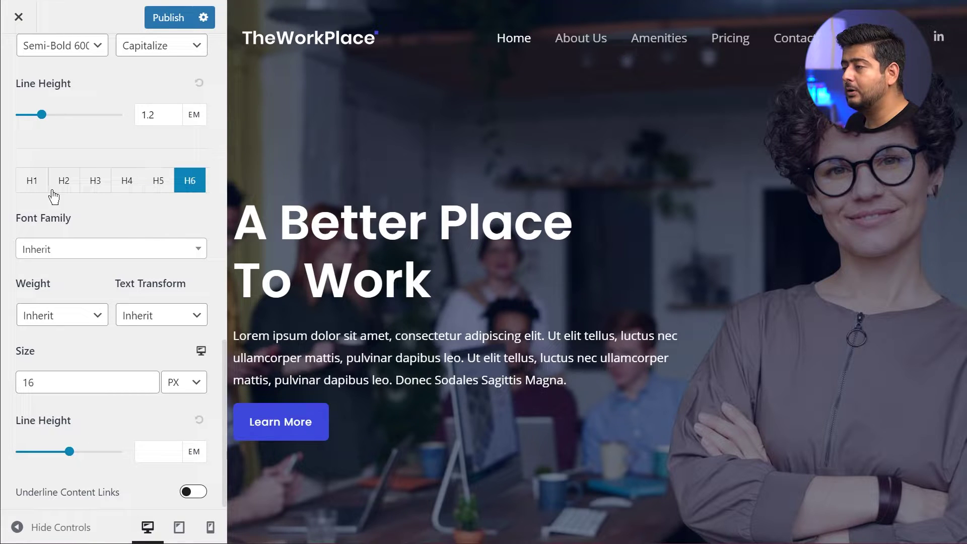
{"action": "left_click", "coordinate": [31, 187]}
{"action": "left_click_drag", "start_coordinate": [224, 451], "coordinate": [223, 366]}
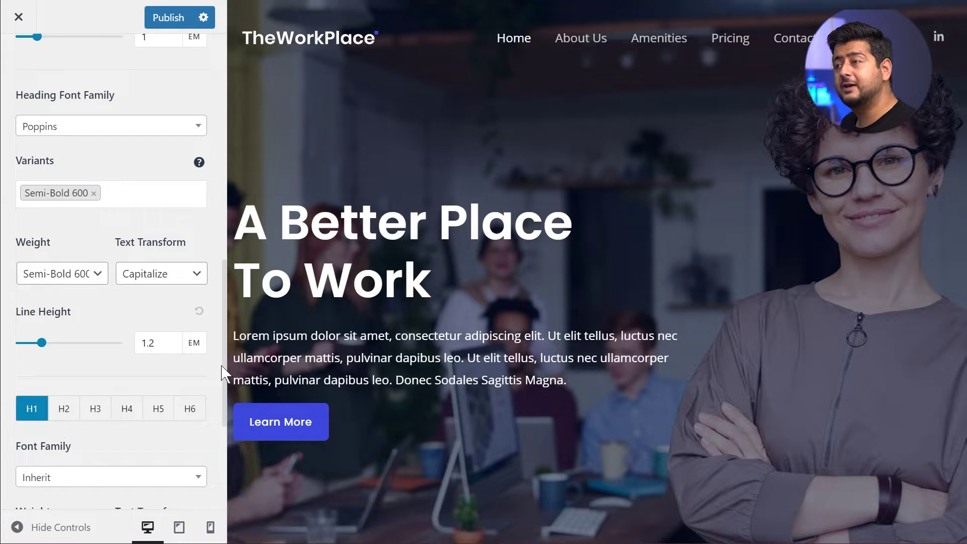
{"action": "left_click_drag", "start_coordinate": [227, 373], "coordinate": [221, 134]}
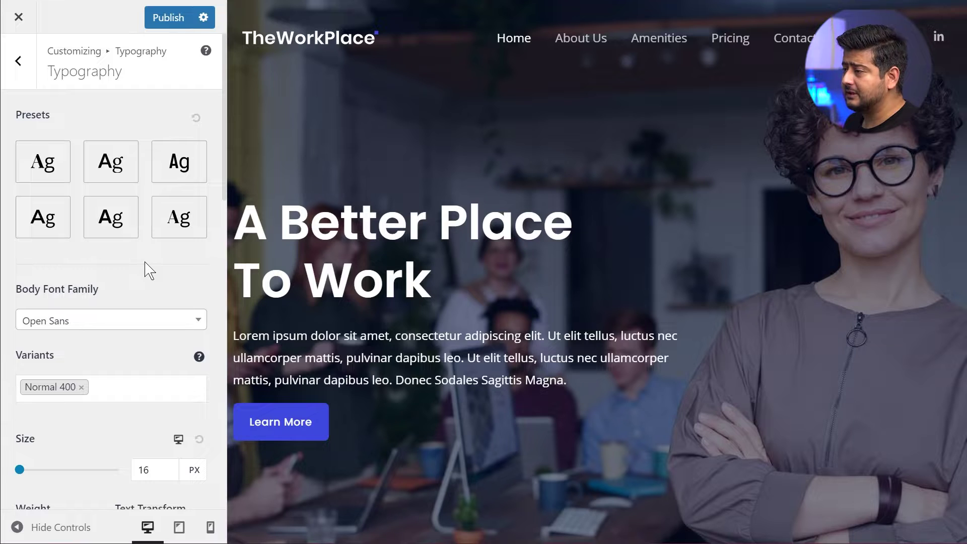
Apply the typography preset with the Karla body font and review its effect on the homepage sections
{"action": "left_click", "coordinate": [112, 225]}
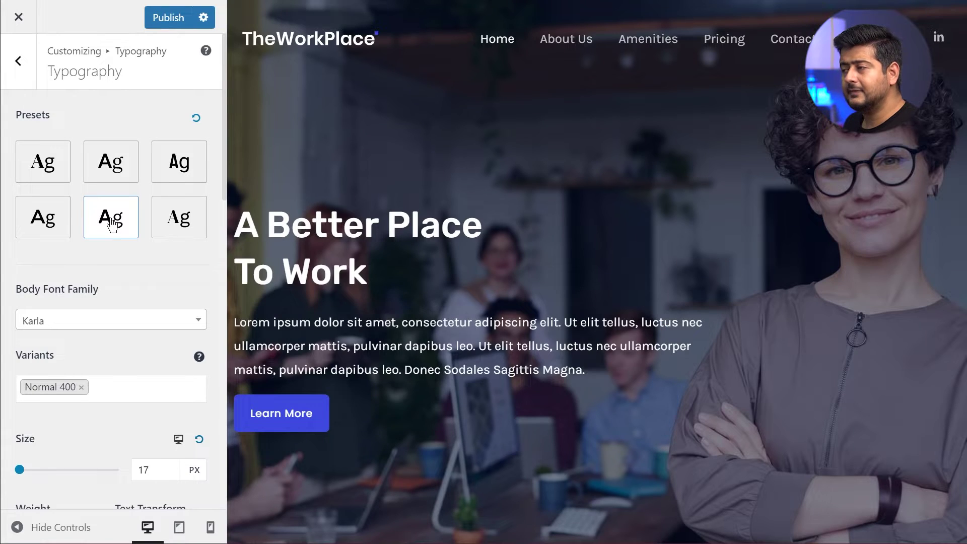
{"action": "scroll", "coordinate": [522, 225], "scroll_direction": "down", "scroll_amount": 8}
{"action": "scroll", "coordinate": [478, 211], "scroll_direction": "down", "scroll_amount": 5}
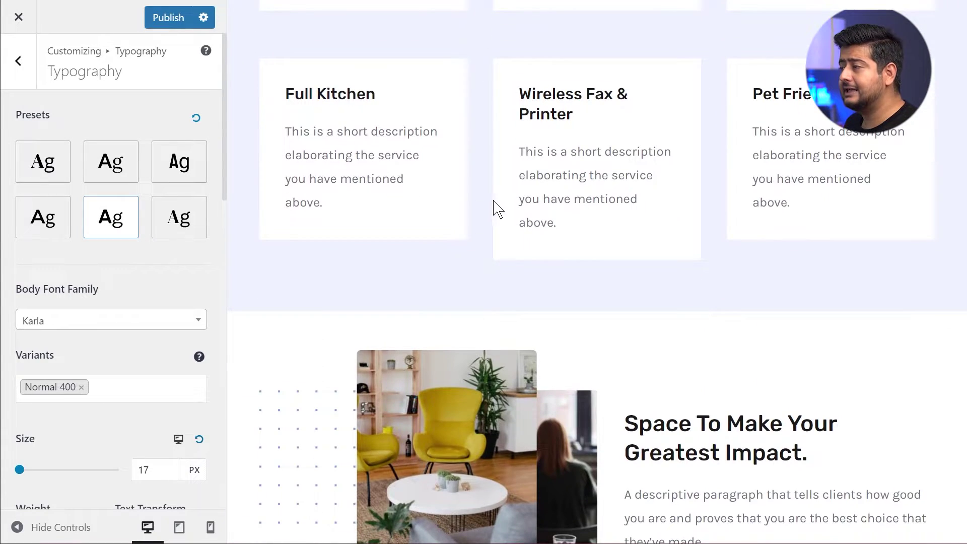
{"action": "scroll", "coordinate": [500, 215], "scroll_direction": "up", "scroll_amount": 6}
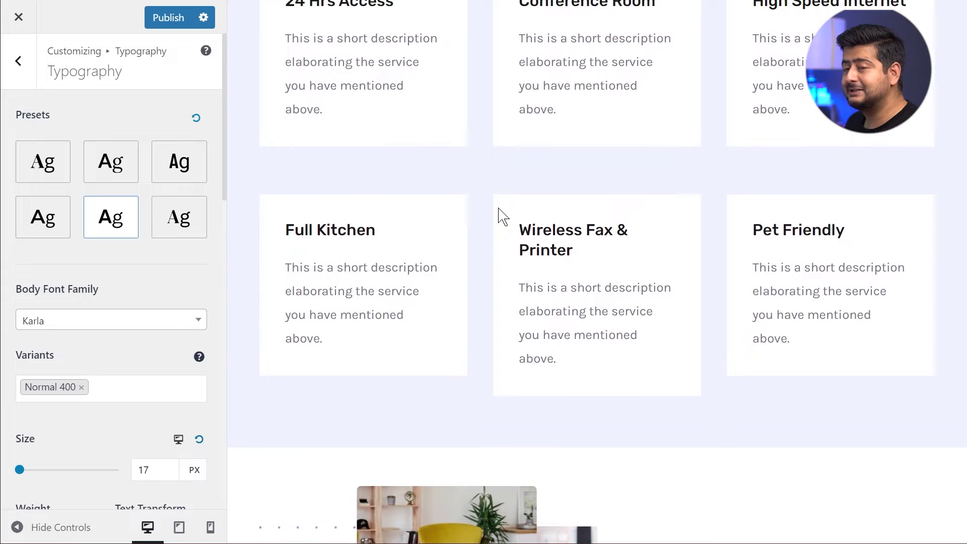
{"action": "scroll", "coordinate": [501, 217], "scroll_direction": "up", "scroll_amount": 15}
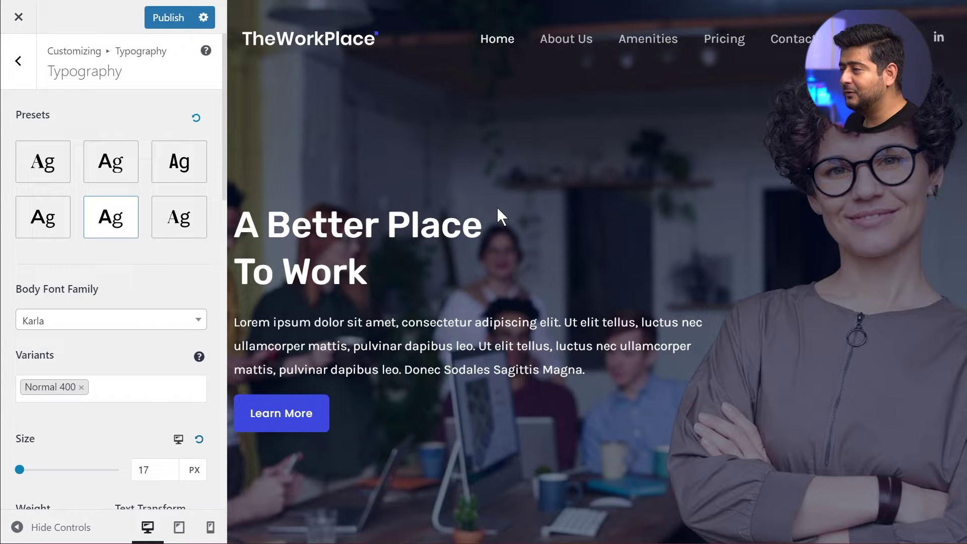
Try the preset with the Source Sans Pro body font on the homepage, and switch back to the Karla preset
{"action": "left_click", "coordinate": [56, 214]}
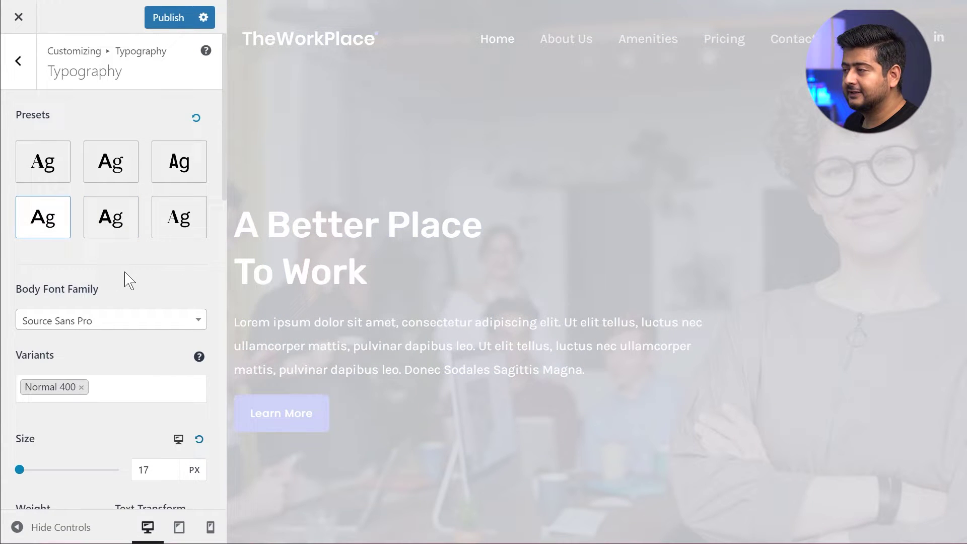
{"action": "scroll", "coordinate": [469, 195], "scroll_direction": "down", "scroll_amount": 10}
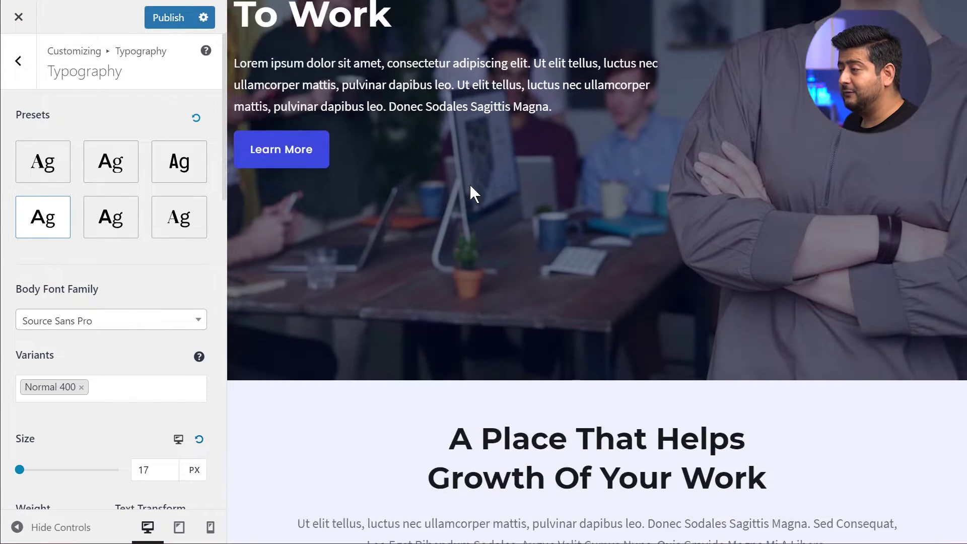
{"action": "scroll", "coordinate": [477, 192], "scroll_direction": "down", "scroll_amount": 4}
{"action": "scroll", "coordinate": [479, 190], "scroll_direction": "down", "scroll_amount": 3}
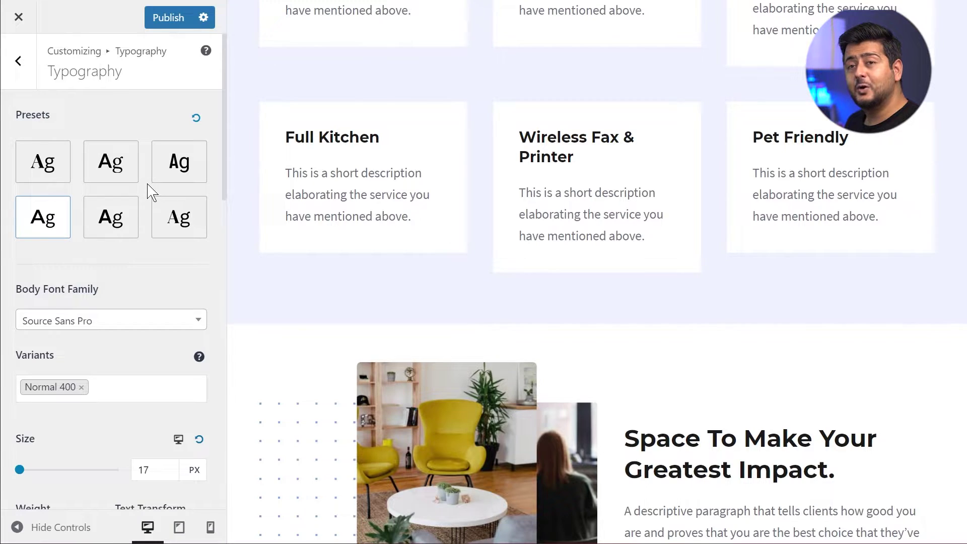
{"action": "scroll", "coordinate": [450, 229], "scroll_direction": "up", "scroll_amount": 10}
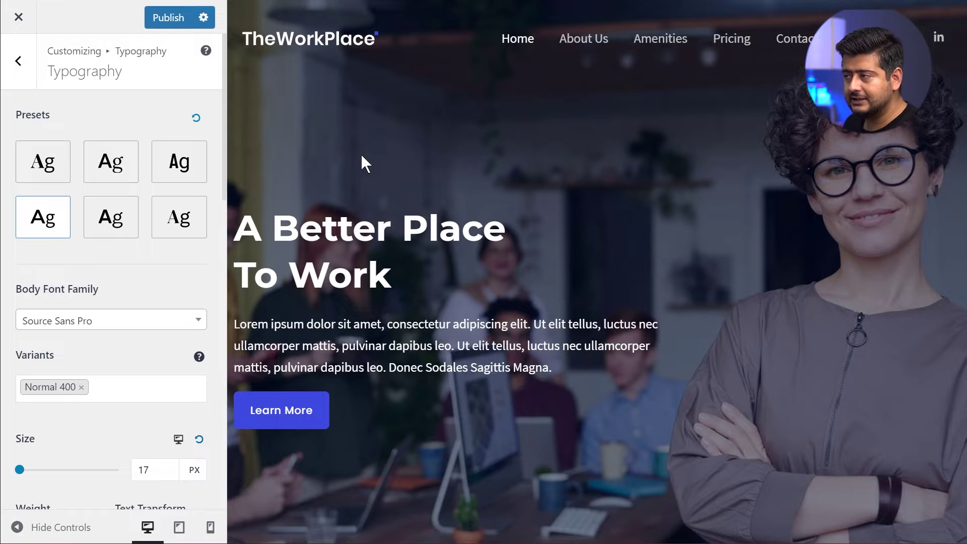
{"action": "left_click", "coordinate": [124, 169]}
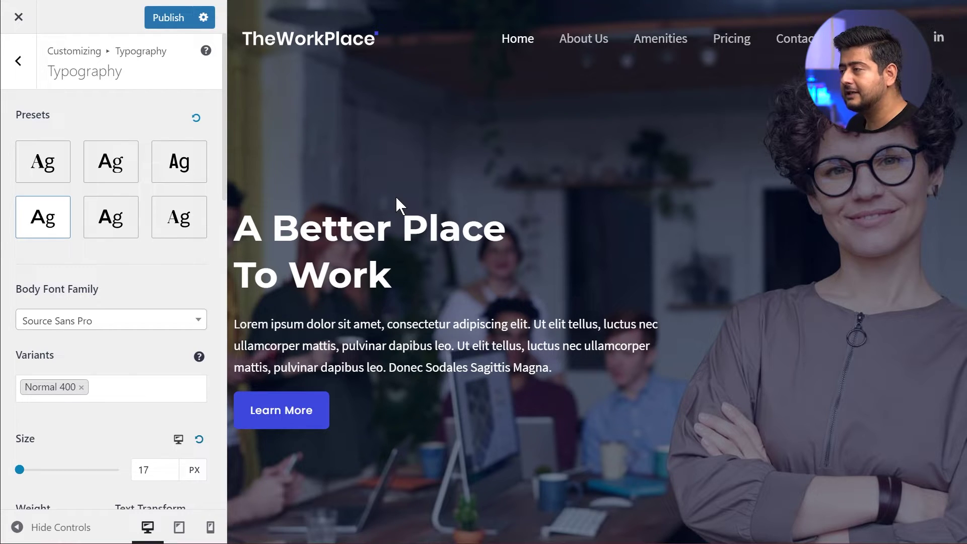
{"action": "left_click", "coordinate": [121, 214]}
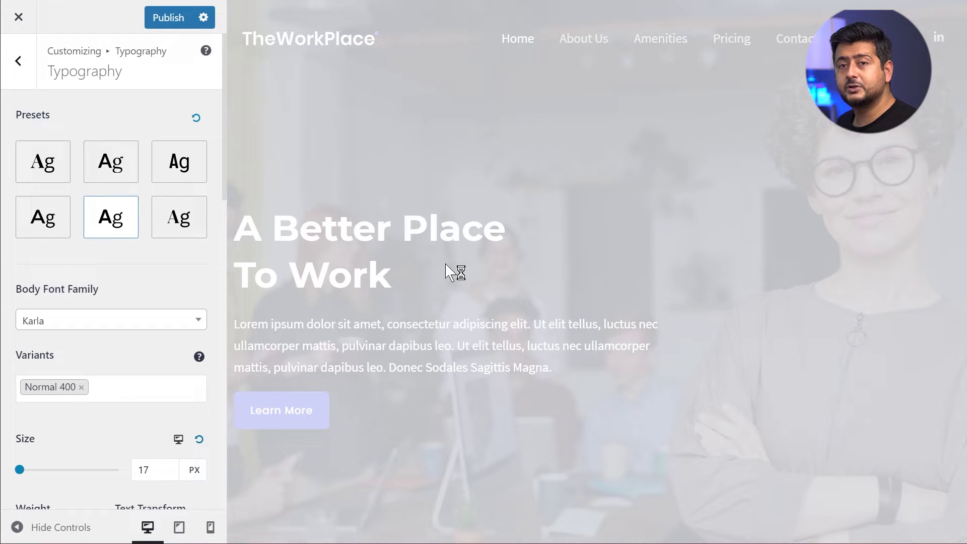
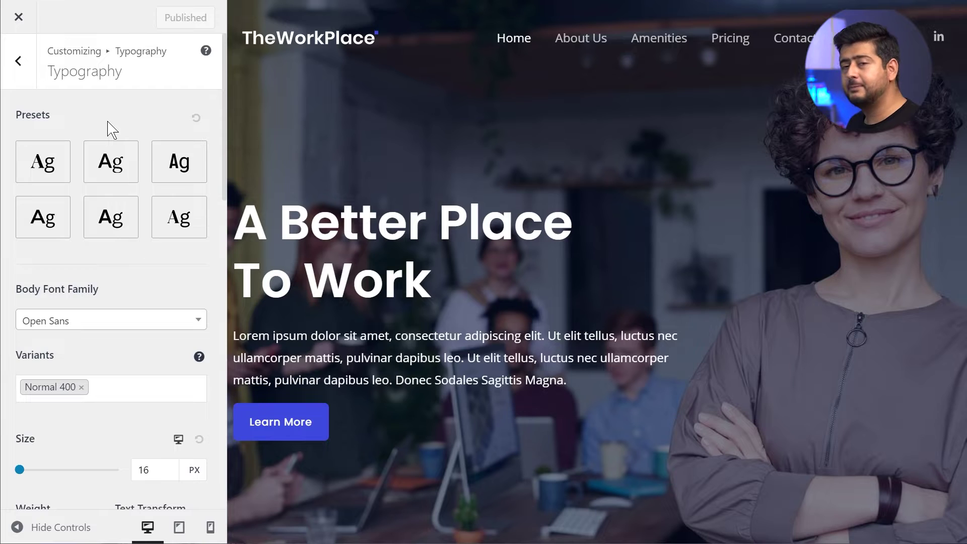
Go through the individual font settings of the H2, H3, H4, H5 and H6 headings
{"action": "scroll", "coordinate": [134, 156], "scroll_direction": "down", "scroll_amount": 5}
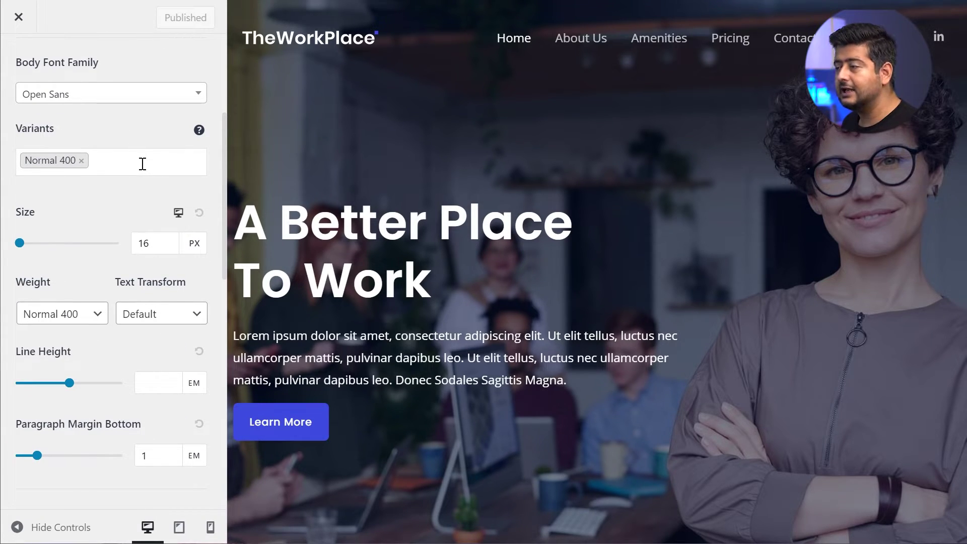
{"action": "scroll", "coordinate": [136, 175], "scroll_direction": "down", "scroll_amount": 13}
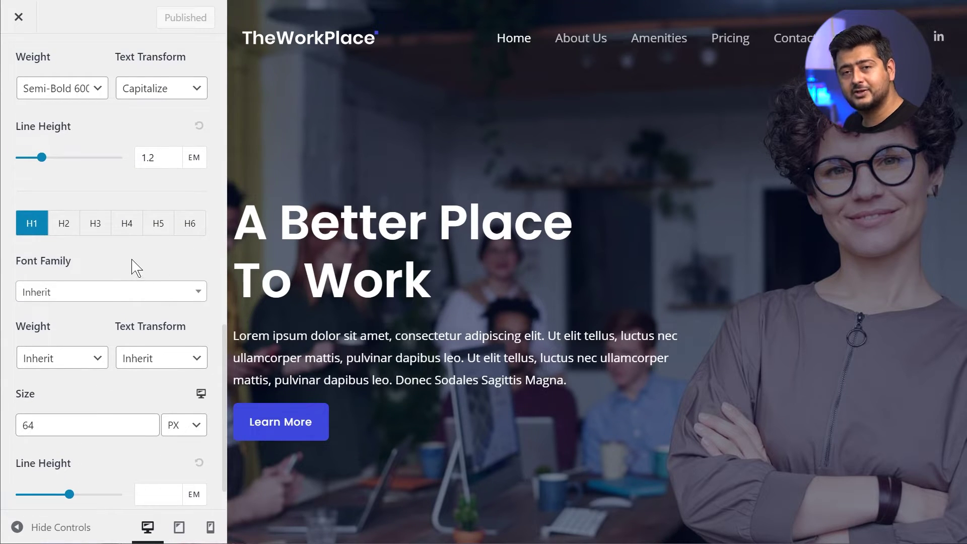
{"action": "scroll", "coordinate": [116, 247], "scroll_direction": "down", "scroll_amount": 1}
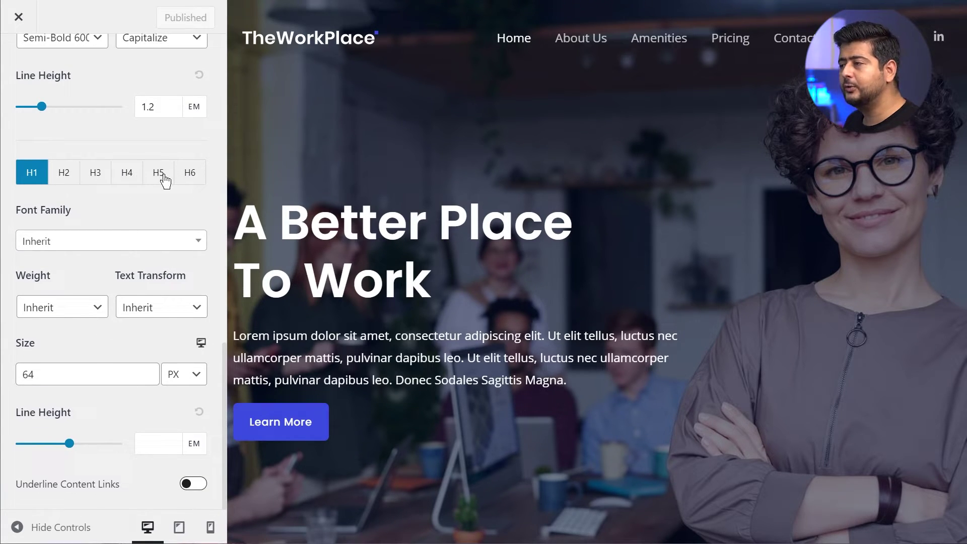
{"action": "left_click", "coordinate": [64, 181]}
{"action": "left_click", "coordinate": [102, 179]}
{"action": "left_click", "coordinate": [128, 179]}
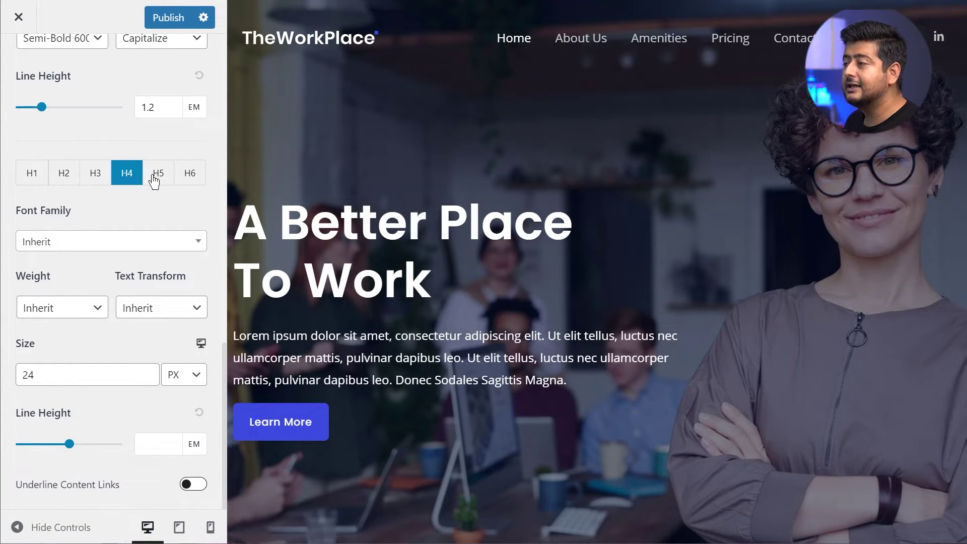
{"action": "left_click", "coordinate": [156, 179]}
{"action": "left_click", "coordinate": [191, 181]}
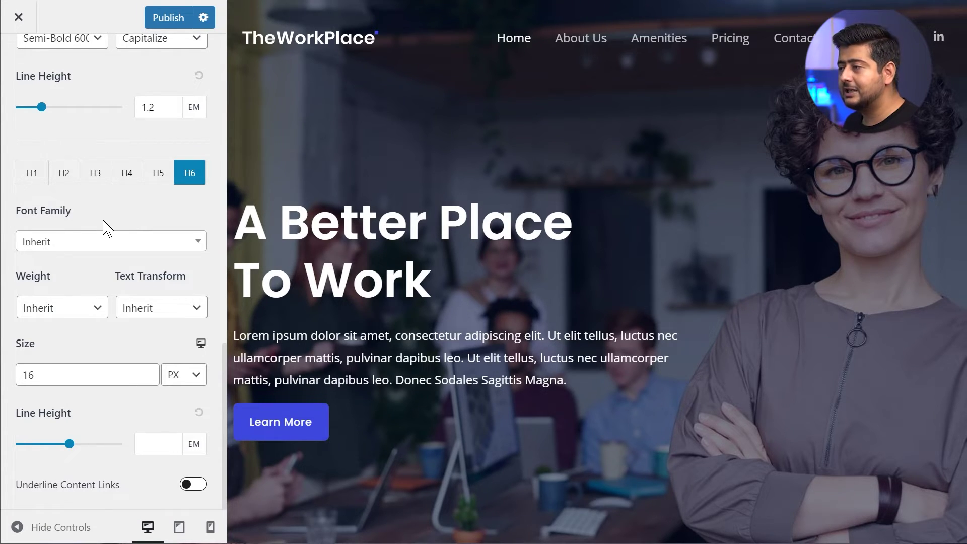
Set the H1 heading's font family to Helvetica and return to the typography presets
{"action": "left_click", "coordinate": [33, 174]}
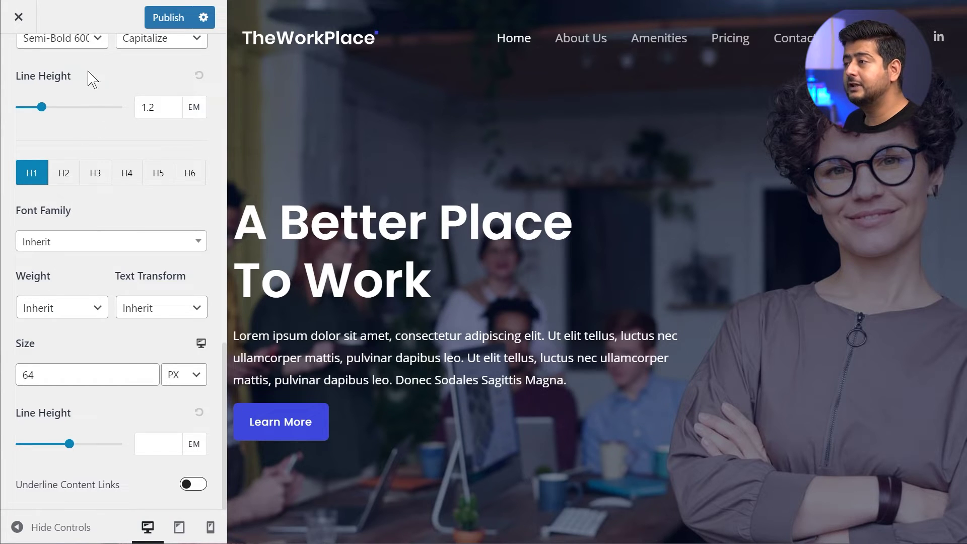
{"action": "left_click", "coordinate": [105, 248]}
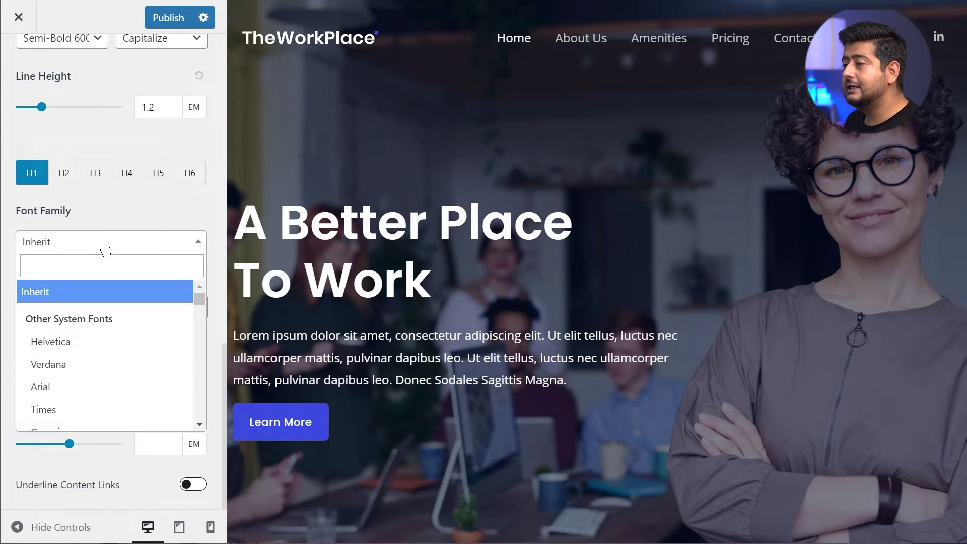
{"action": "left_click", "coordinate": [100, 343]}
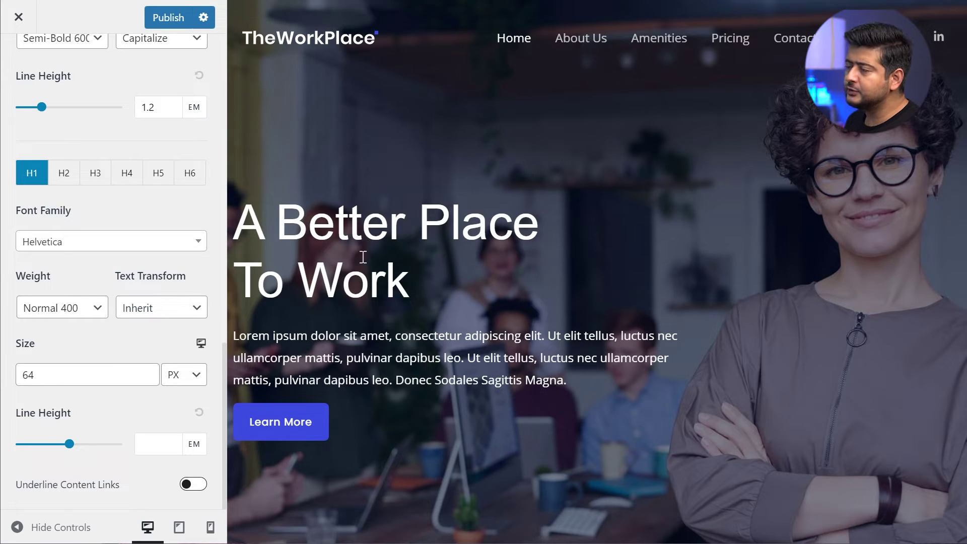
{"action": "scroll", "coordinate": [209, 248], "scroll_direction": "up", "scroll_amount": 10}
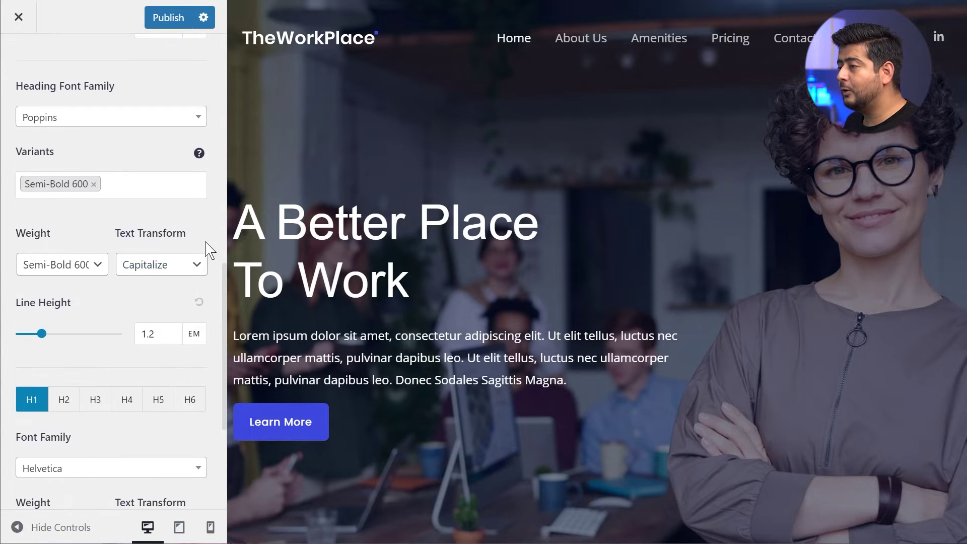
{"action": "scroll", "coordinate": [214, 247], "scroll_direction": "up", "scroll_amount": 4}
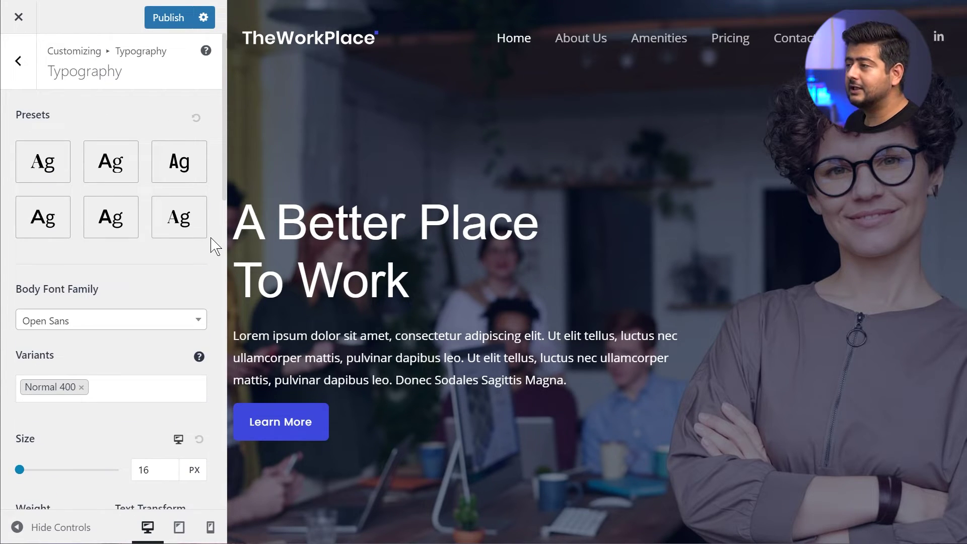
Apply the typography preset with the Lora body font and inspect the font of the homepage's H1 heading with the browser's developer tools
{"action": "left_click", "coordinate": [130, 168]}
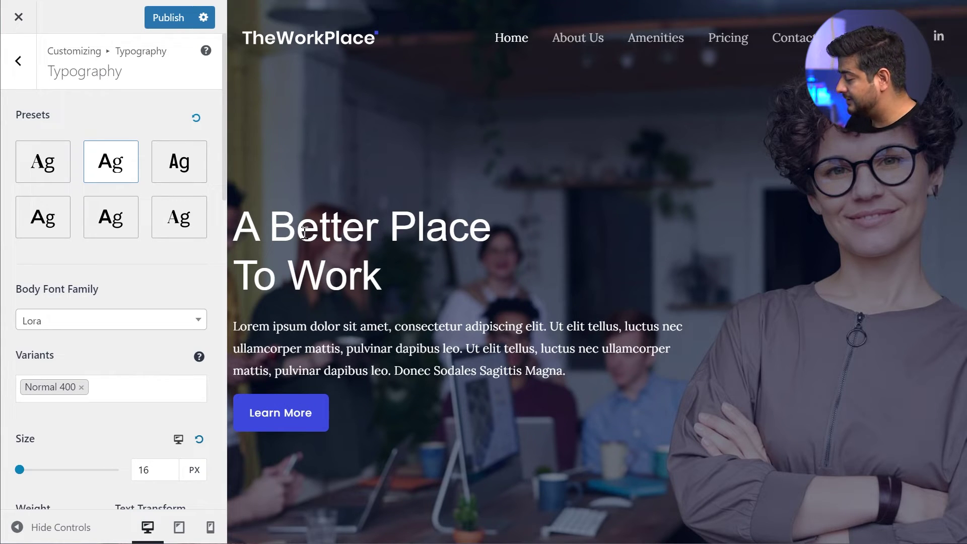
{"action": "key", "text": "ctrl+shift+i"}
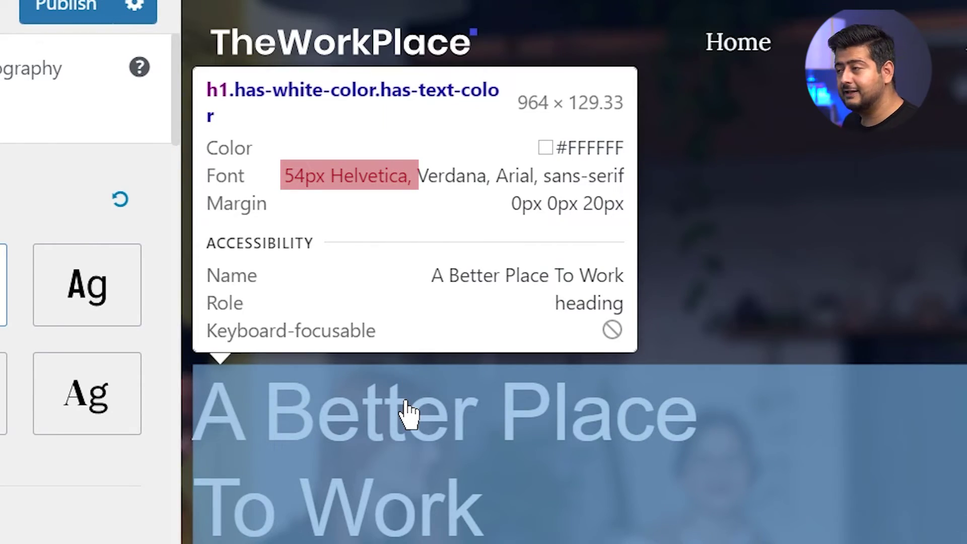
{"action": "left_click", "coordinate": [408, 414]}
{"action": "key", "text": "ctrl+shift+i"}
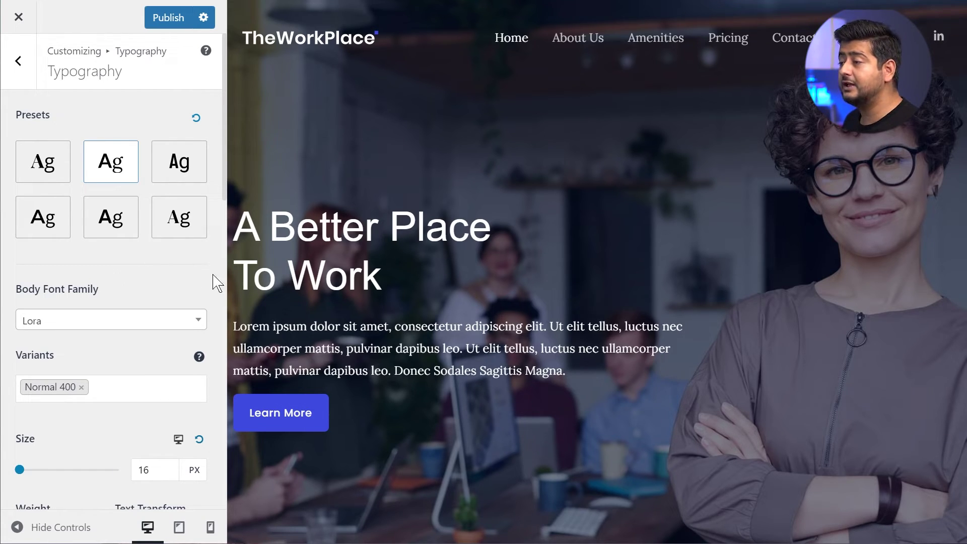
Set the H1 heading's individual font family to Inherit
{"action": "scroll", "coordinate": [220, 264], "scroll_direction": "down", "scroll_amount": 3}
{"action": "scroll", "coordinate": [221, 264], "scroll_direction": "down", "scroll_amount": 15}
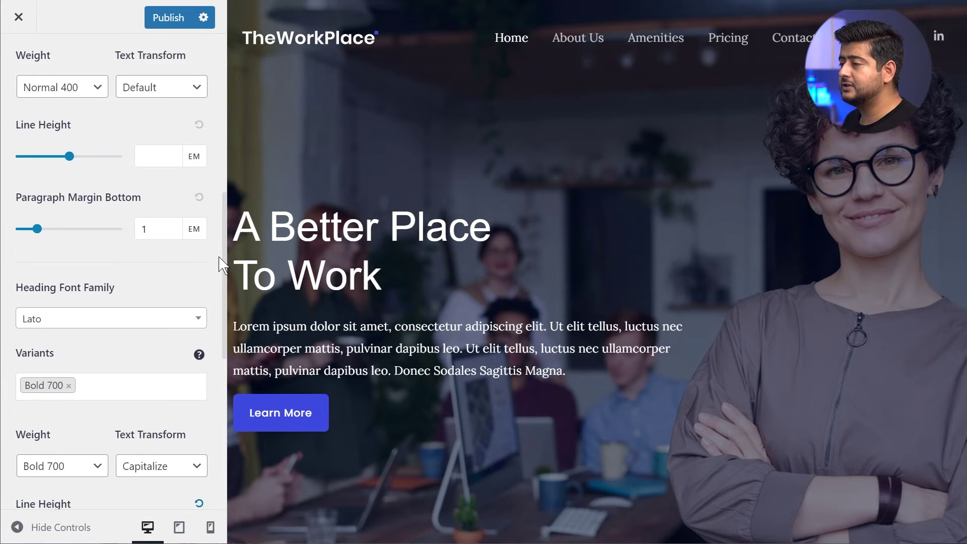
{"action": "left_click", "coordinate": [156, 250]}
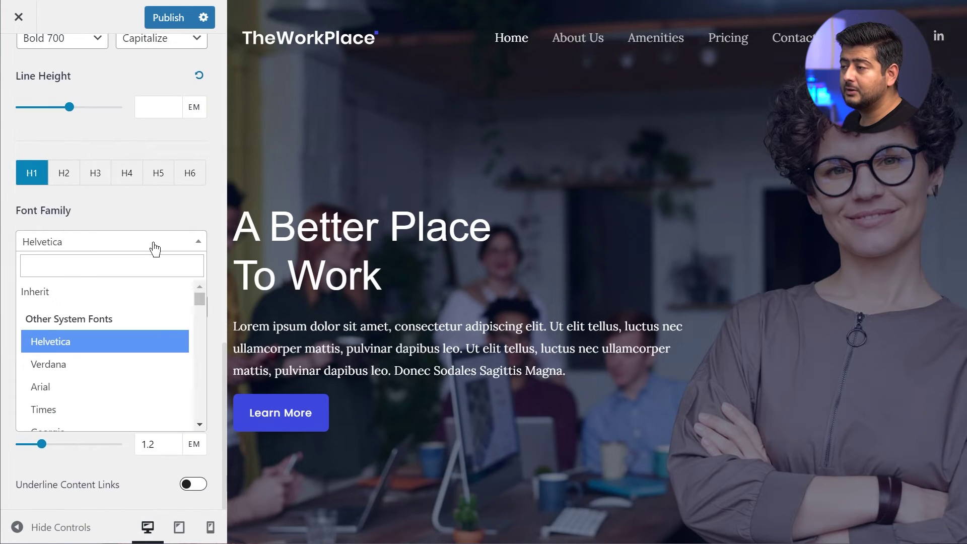
{"action": "left_click", "coordinate": [134, 289]}
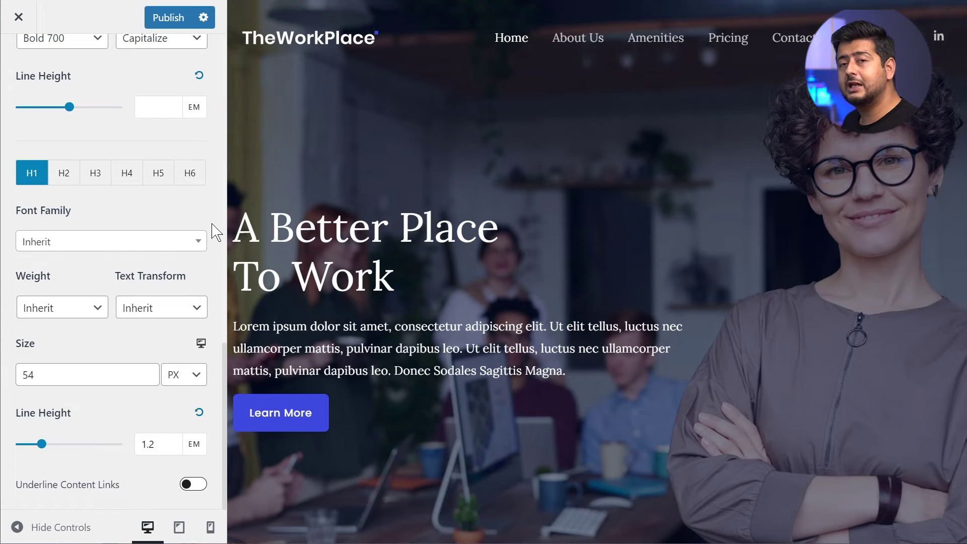
Return to the typography presets and apply the one with the Roboto body font at 17 px
{"action": "scroll", "coordinate": [215, 227], "scroll_direction": "up", "scroll_amount": 15}
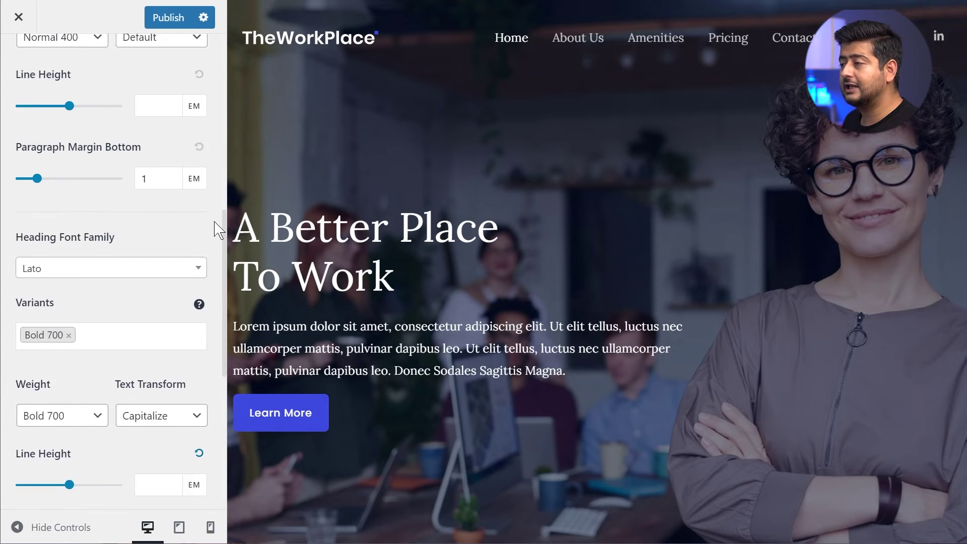
{"action": "scroll", "coordinate": [146, 302], "scroll_direction": "down", "scroll_amount": 5}
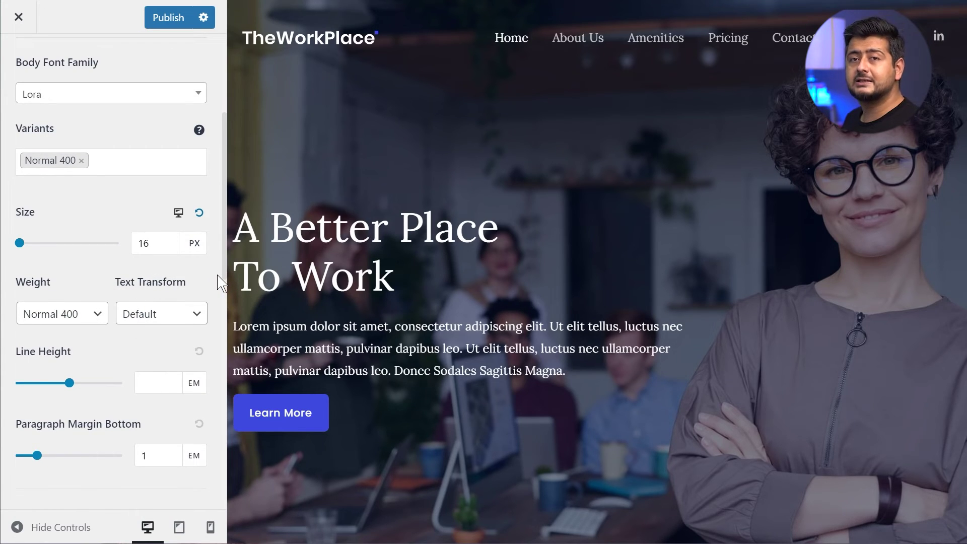
{"action": "scroll", "coordinate": [219, 283], "scroll_direction": "up", "scroll_amount": 5}
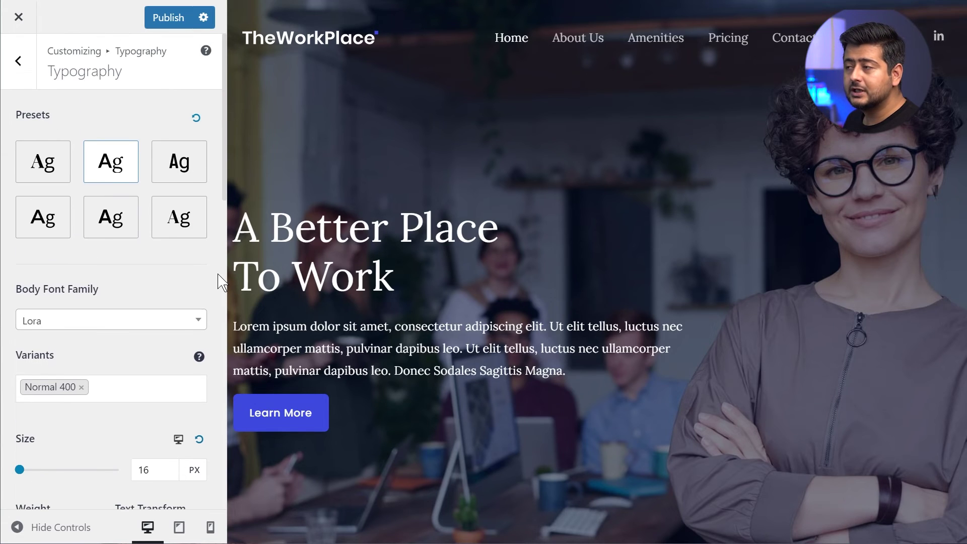
{"action": "left_click", "coordinate": [177, 171]}
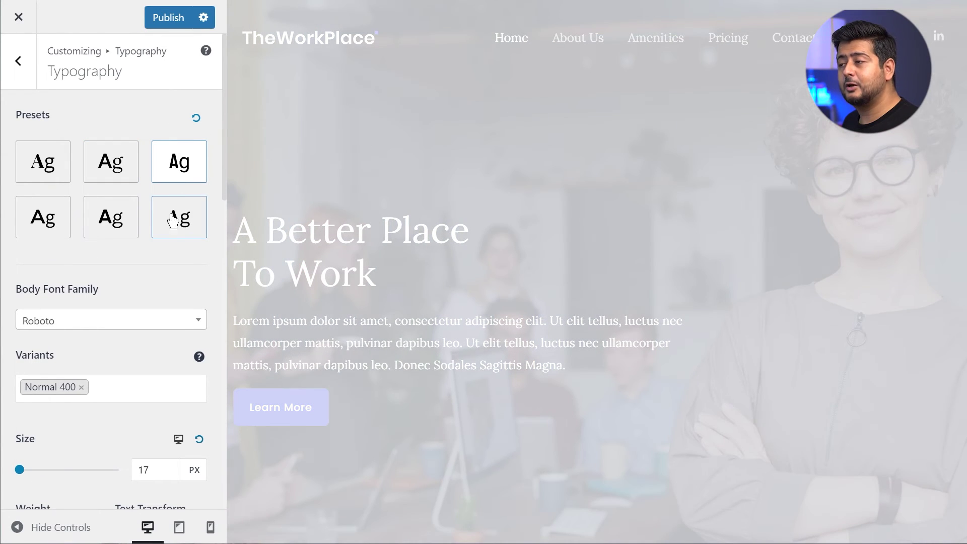